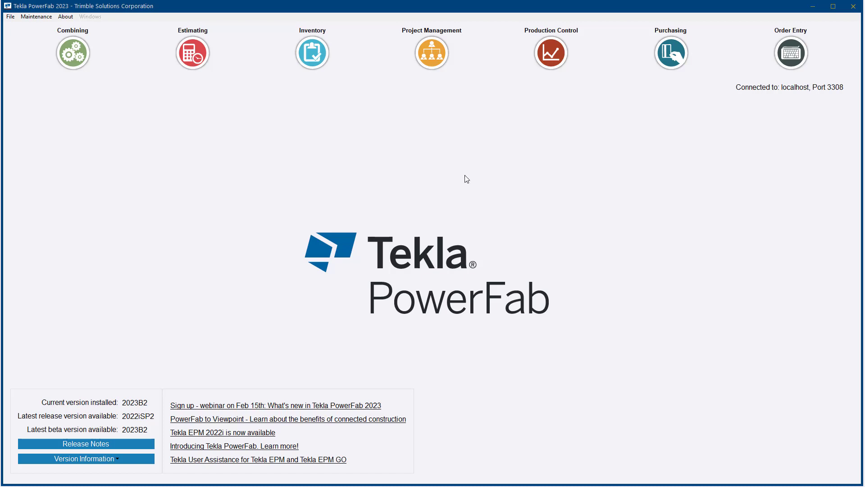
# - Open the inventory and filter it to the bolts of job J2301 in lot 103
pyautogui.click(314, 56)
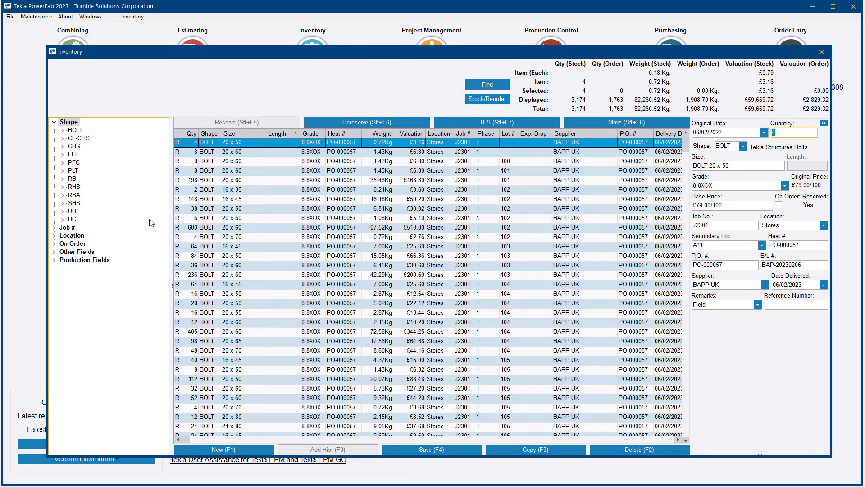
pyautogui.click(54, 227)
pyautogui.click(63, 252)
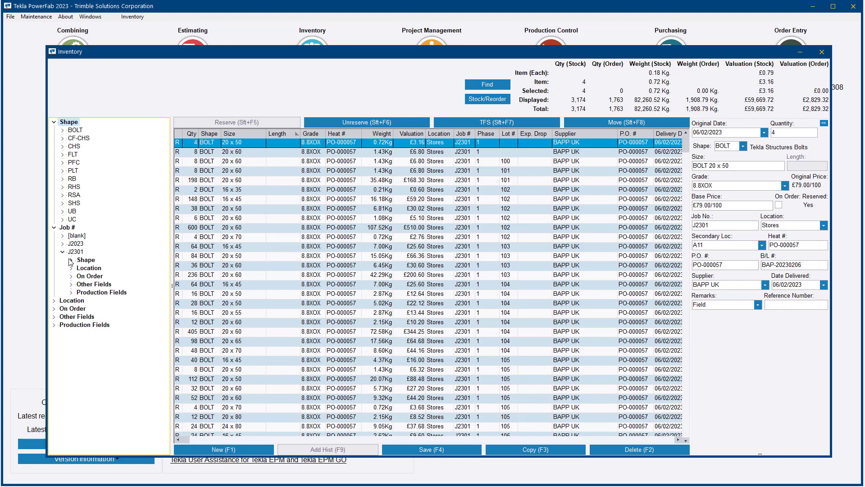
pyautogui.click(71, 260)
pyautogui.click(80, 268)
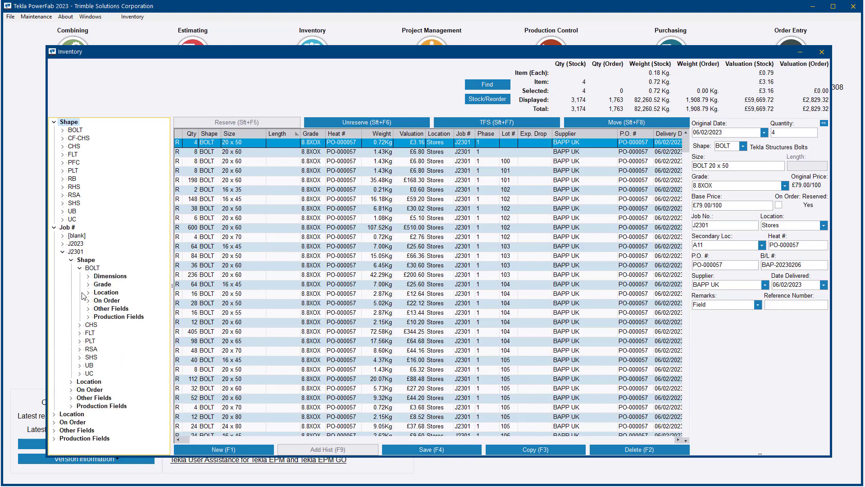
pyautogui.click(89, 317)
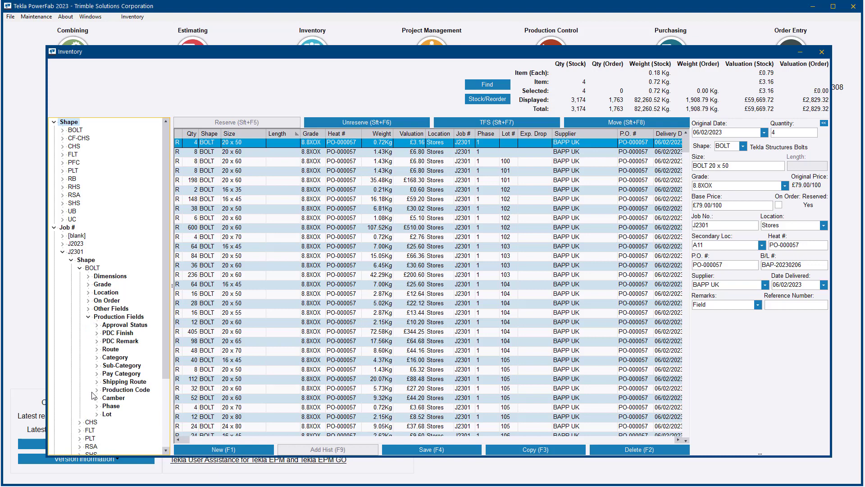
pyautogui.click(97, 413)
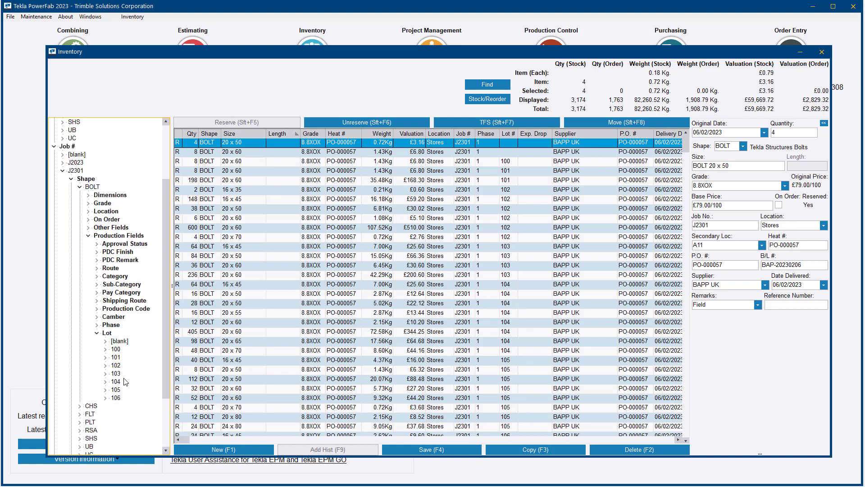
pyautogui.click(116, 373)
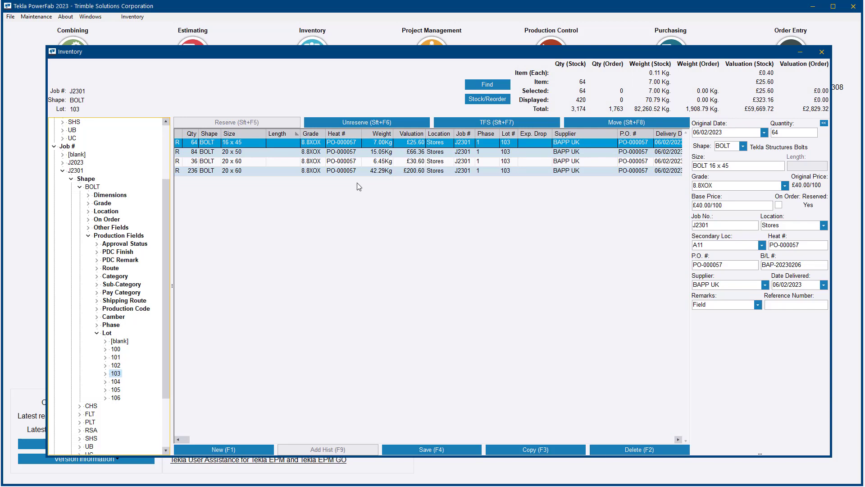
# - Take all the listed lot 103 bolts from stock for job J2301 onto load 103, and close the inventory
pyautogui.hotkey('ctrl', 'a')
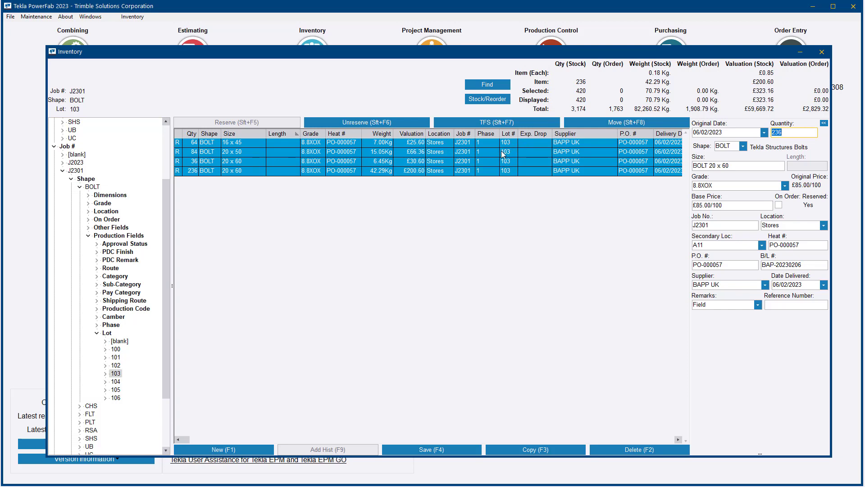
pyautogui.click(496, 125)
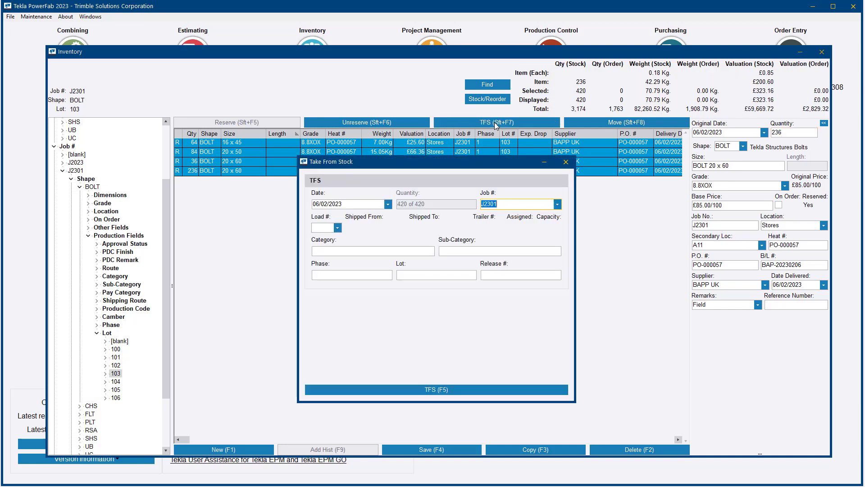
pyautogui.click(507, 206)
pyautogui.click(338, 228)
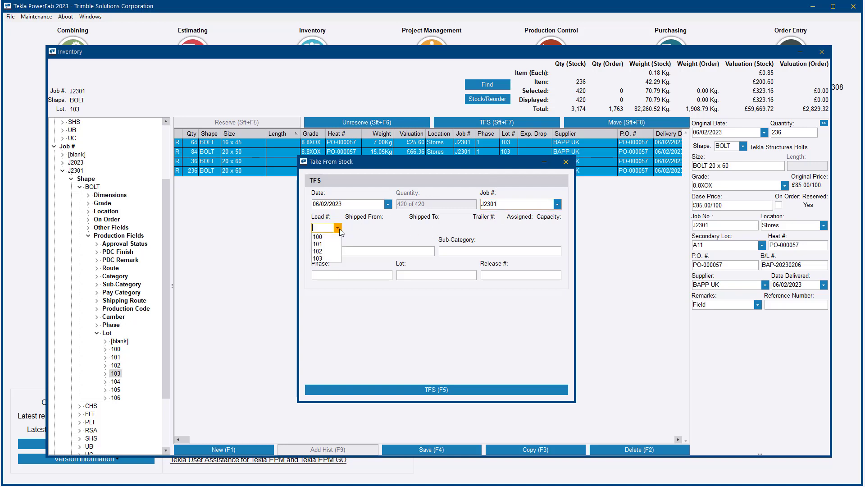
pyautogui.click(332, 259)
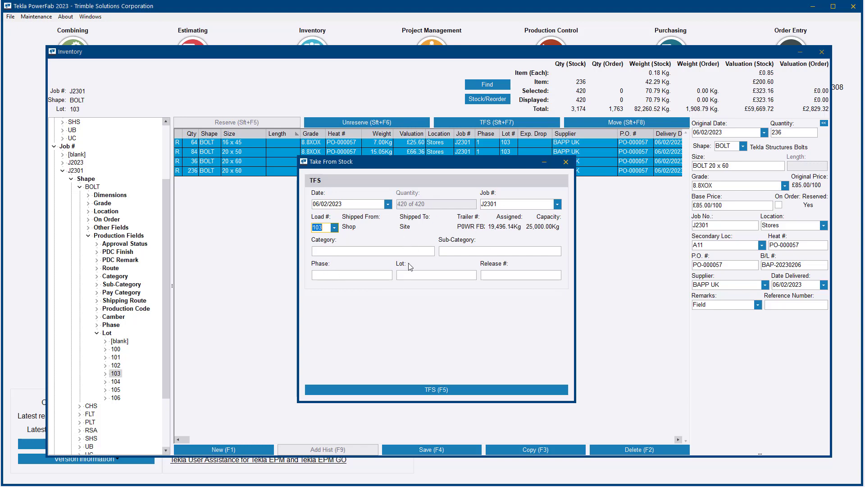
pyautogui.click(459, 390)
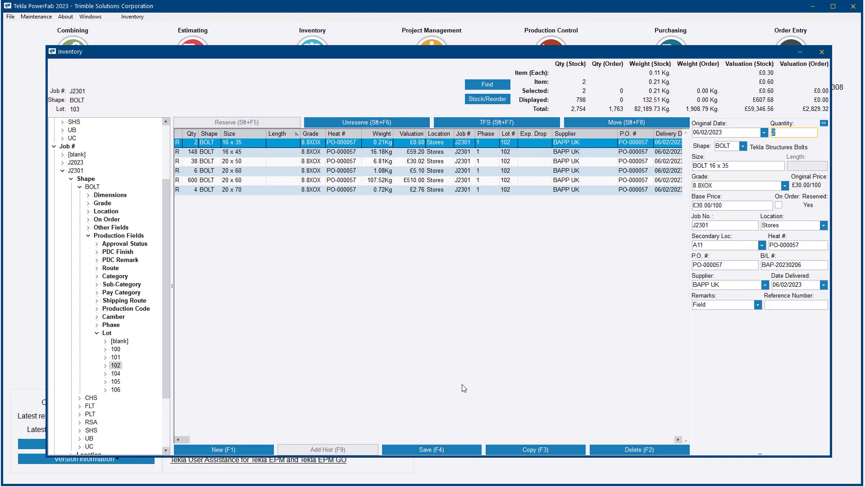
pyautogui.click(822, 53)
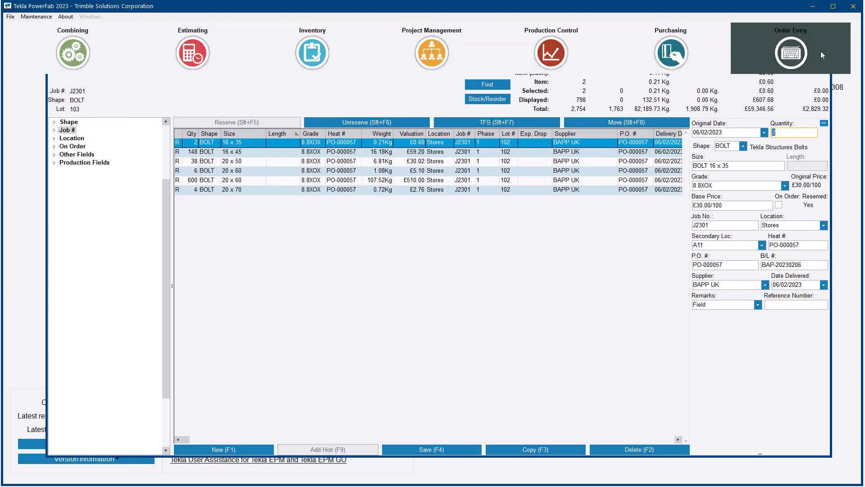
# - Open the properties of load 103 from job J2301's load tracking in Production Control and review its additional items
pyautogui.click(562, 64)
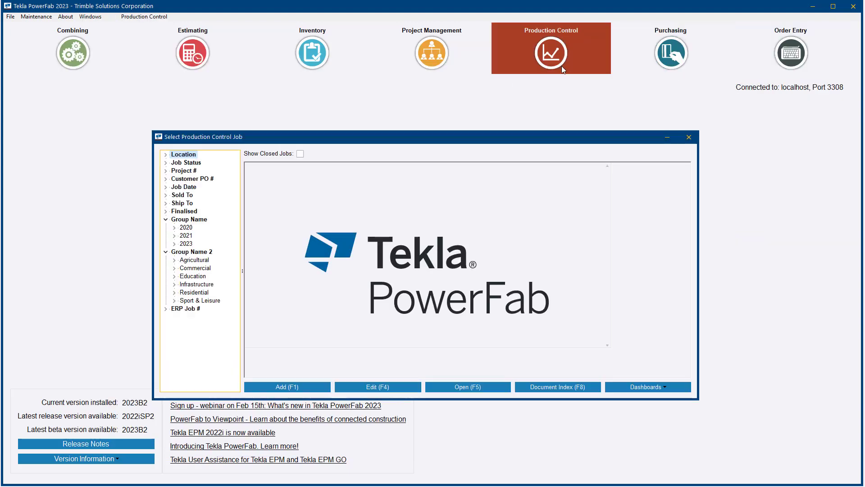
pyautogui.doubleClick(315, 254)
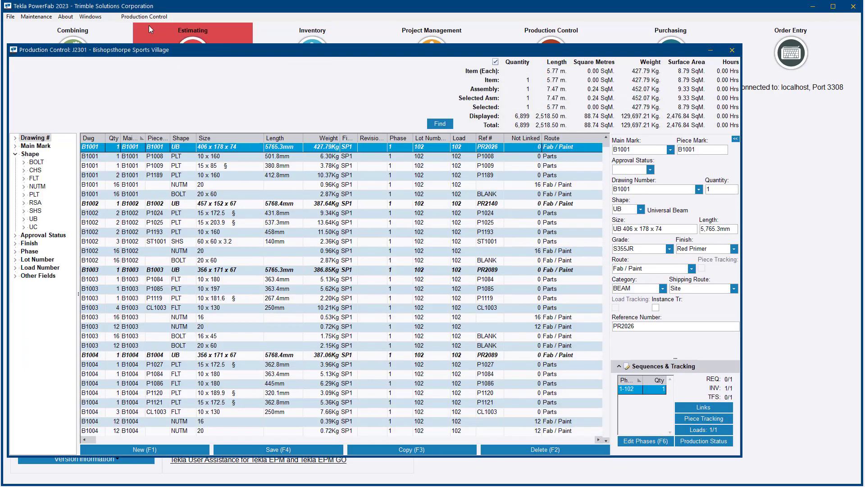
pyautogui.click(144, 16)
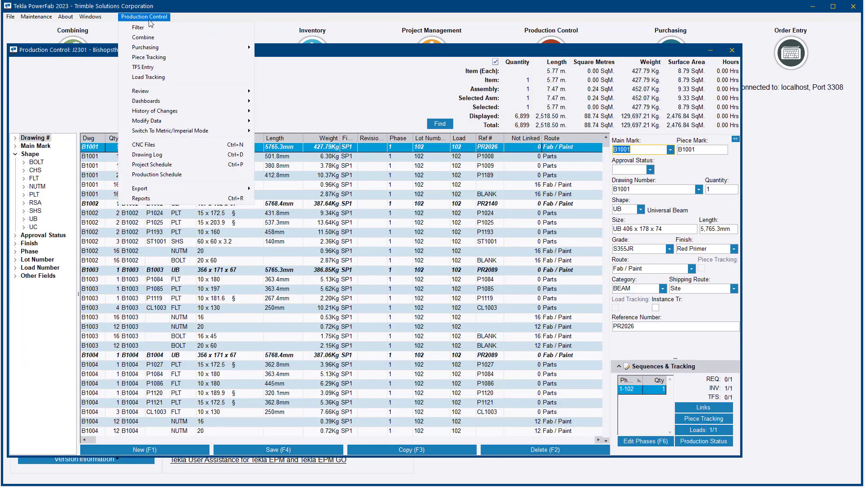
pyautogui.click(153, 76)
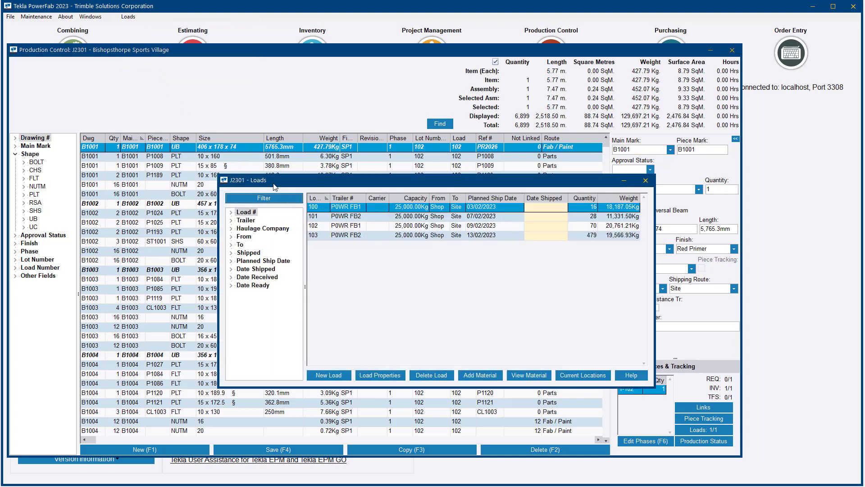
pyautogui.click(338, 235)
pyautogui.doubleClick(338, 235)
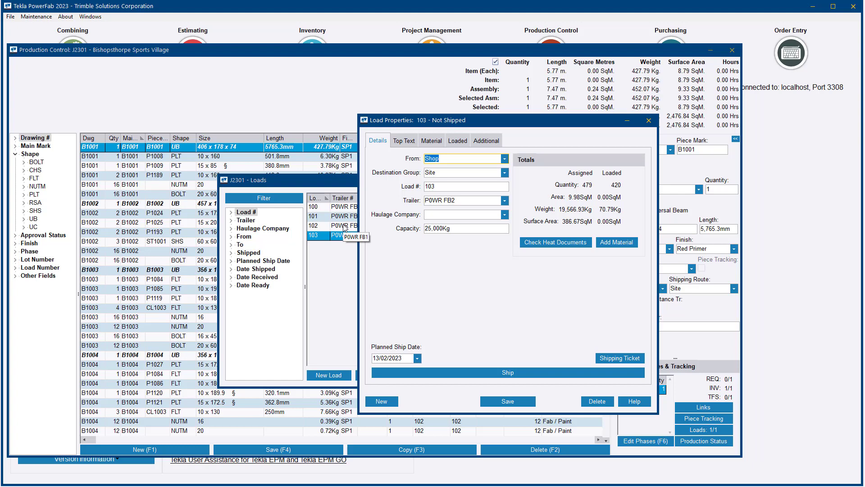
pyautogui.click(491, 141)
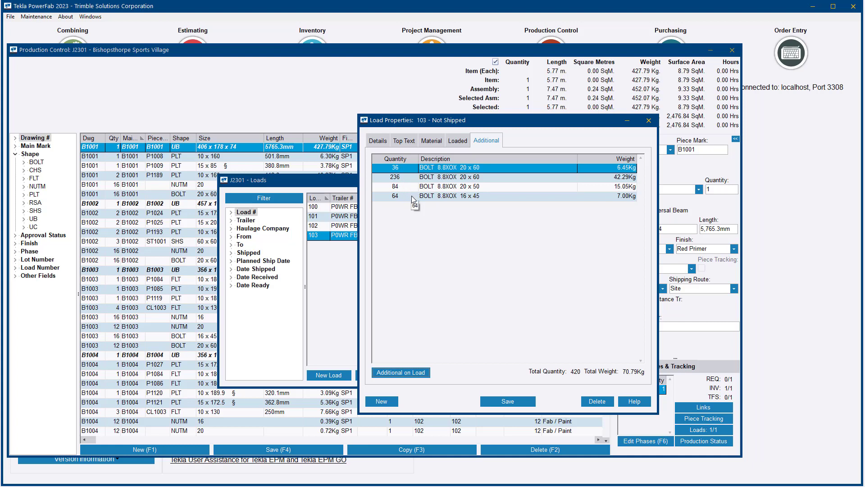
pyautogui.click(382, 142)
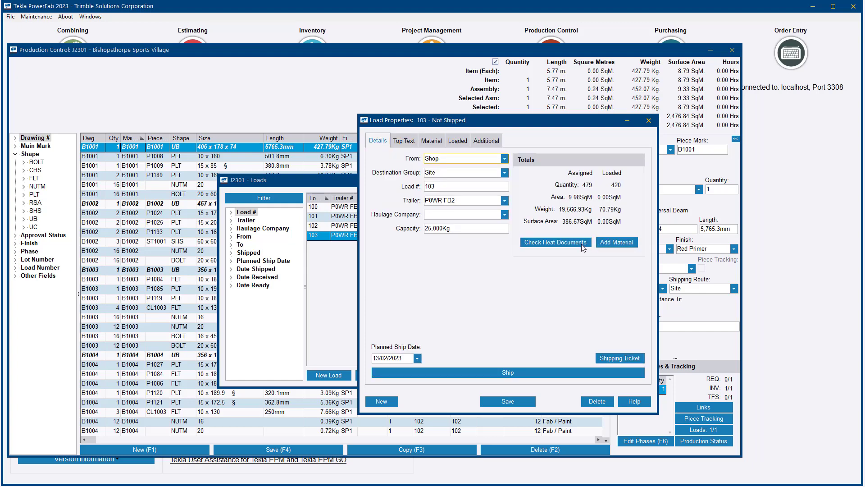
# - View the Shipping Ticket - Delivery Copy with Weights report for load 103 through to its last page, and close it
pyautogui.click(609, 358)
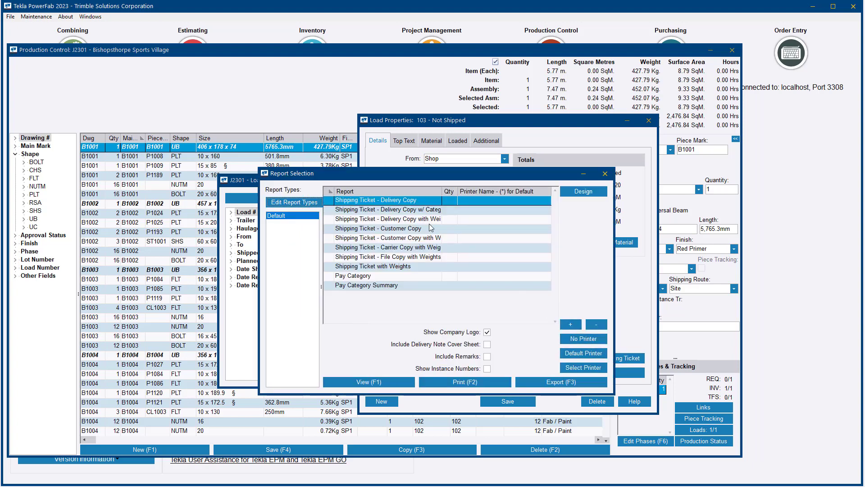
pyautogui.click(412, 220)
pyautogui.click(413, 221)
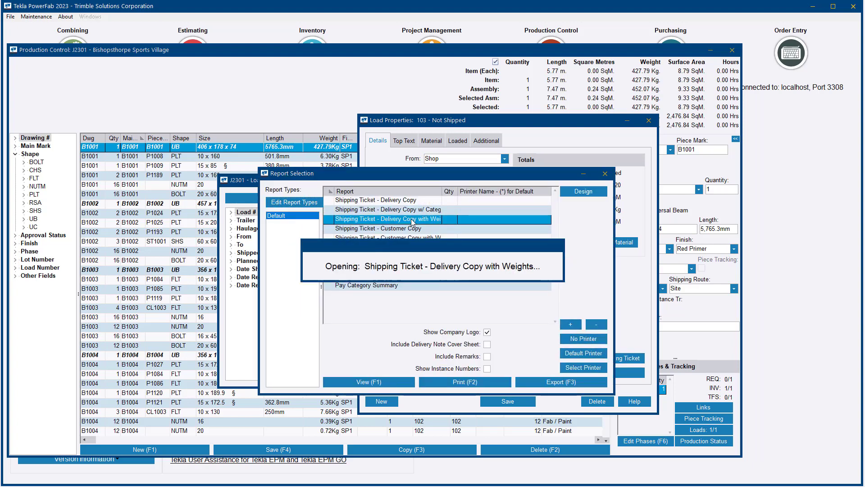
pyautogui.scroll(-10, 381, 228)
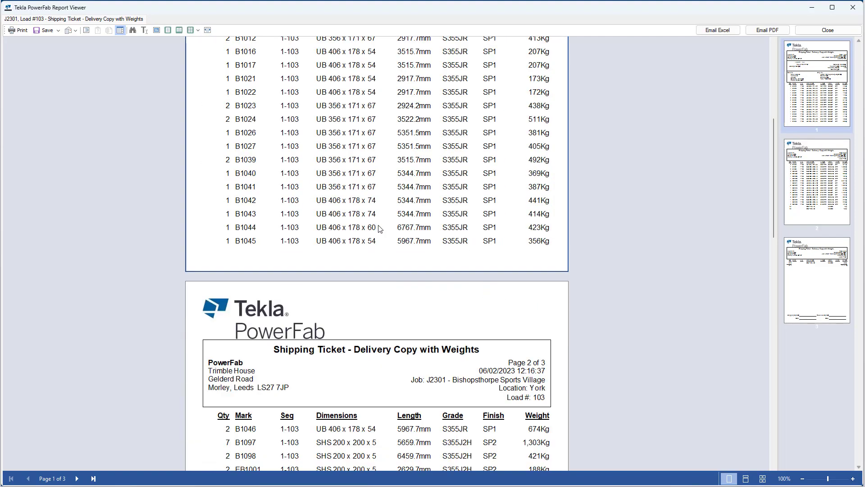
pyautogui.click(818, 185)
pyautogui.scroll(-7, 437, 272)
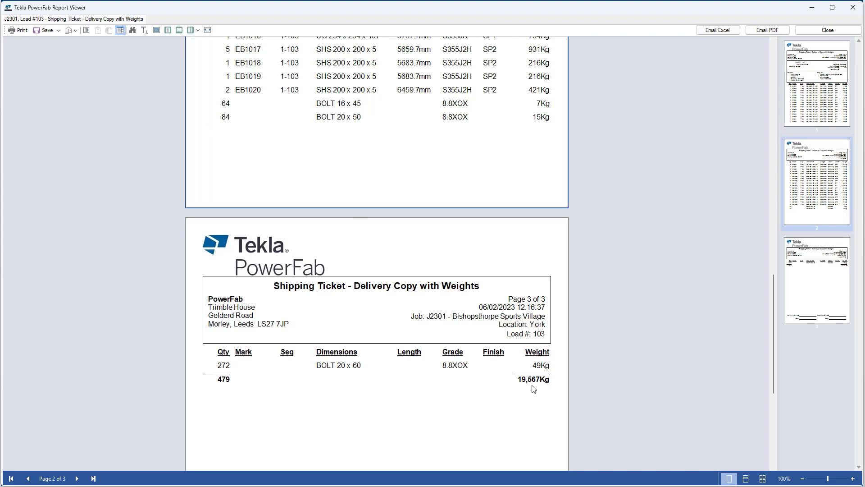
pyautogui.click(826, 30)
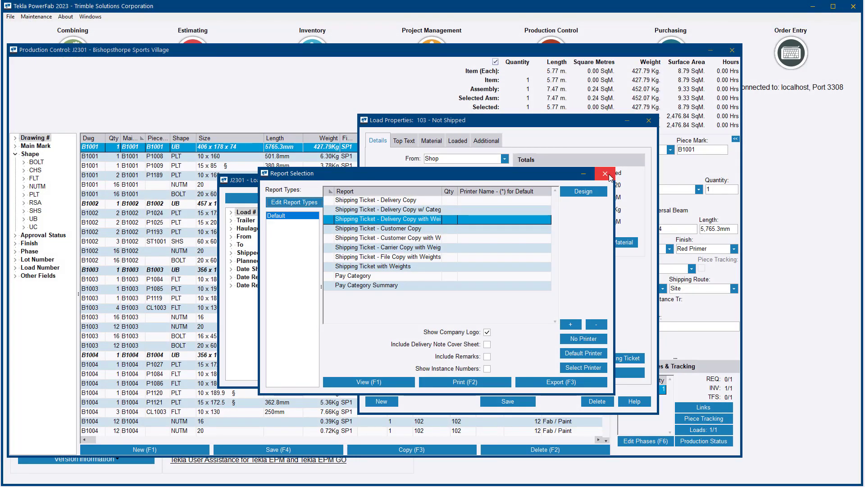
pyautogui.click(609, 176)
pyautogui.moveTo(534, 124); pyautogui.dragTo(469, 118)
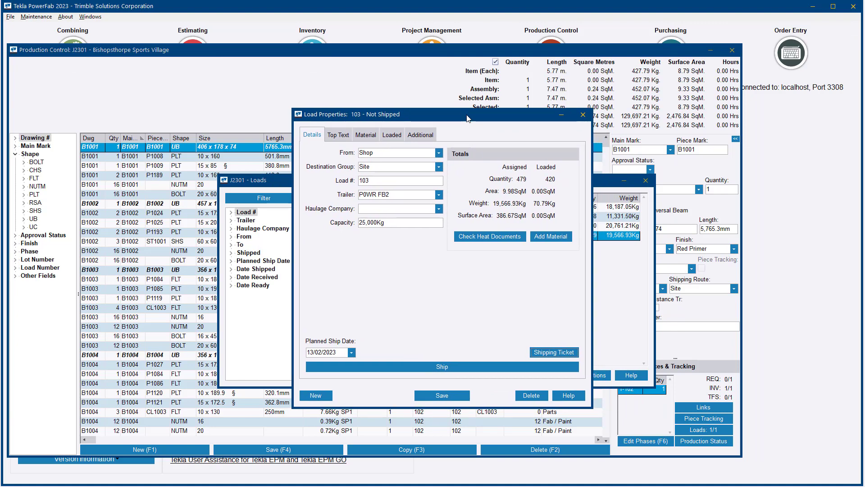
# - Switch to Tekla EPM Go in the browser and open the inventory's Load view without applying a filter
pyautogui.hotkey('alt', 'Tab')
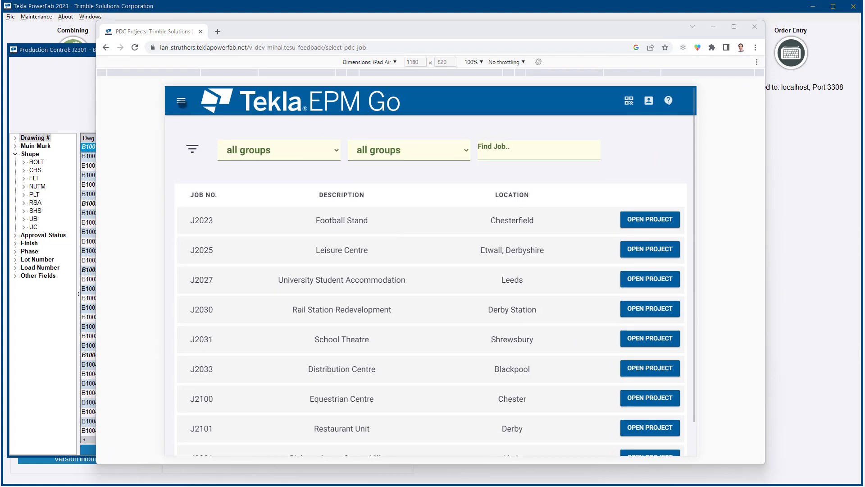
pyautogui.click(181, 101)
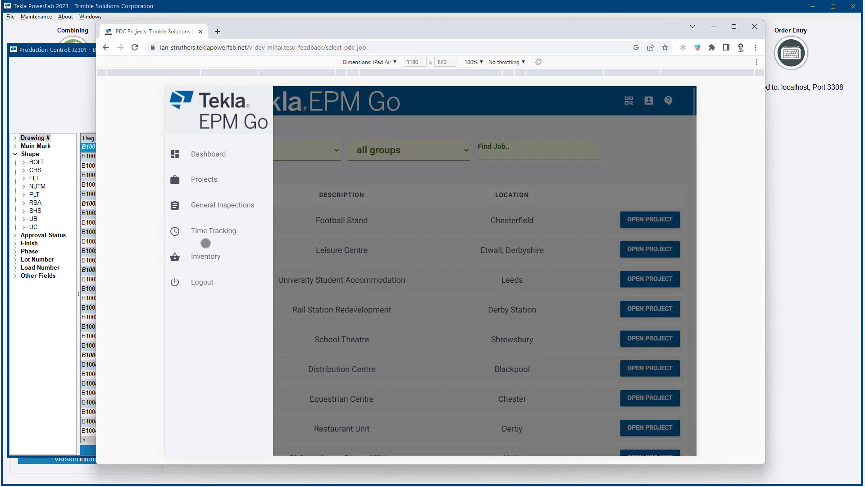
pyautogui.click(206, 256)
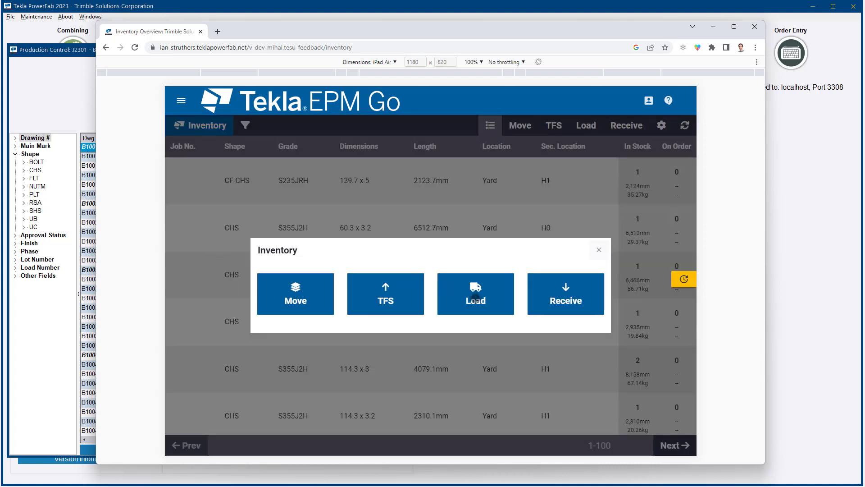
pyautogui.click(479, 299)
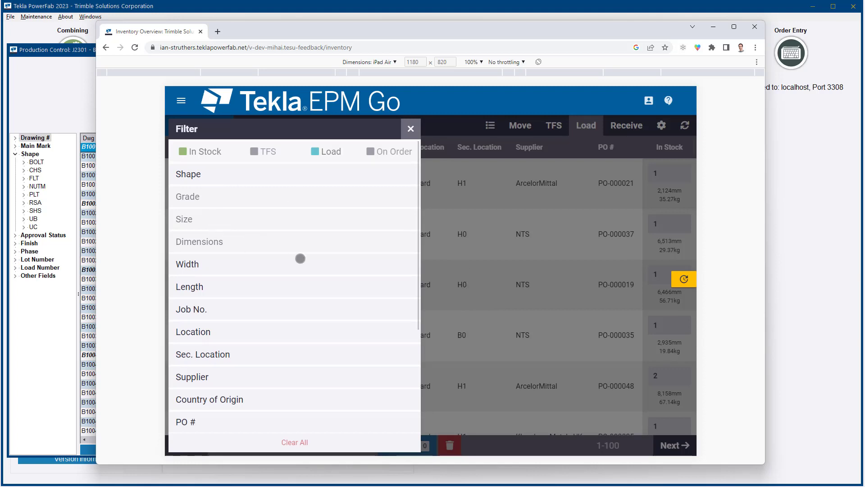
pyautogui.click(527, 254)
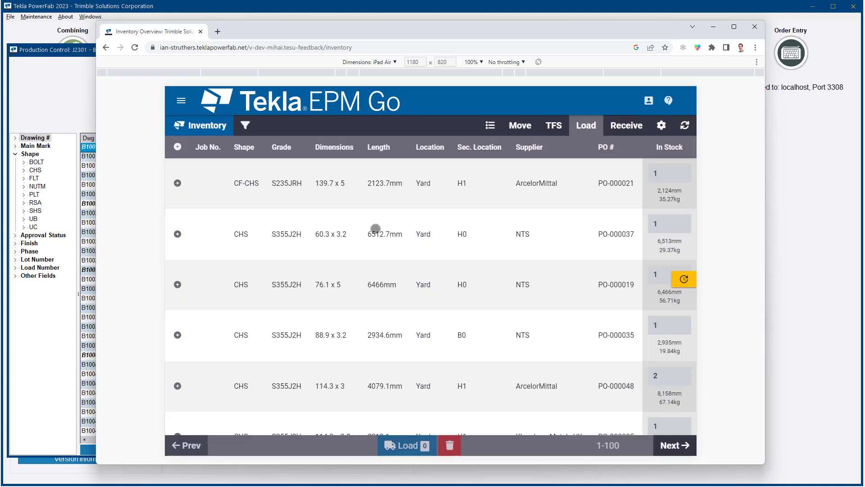
# - Select the CF-CHS 139.7 x 5 item for loading and assign it to job J2301 and load #103
pyautogui.click(290, 190)
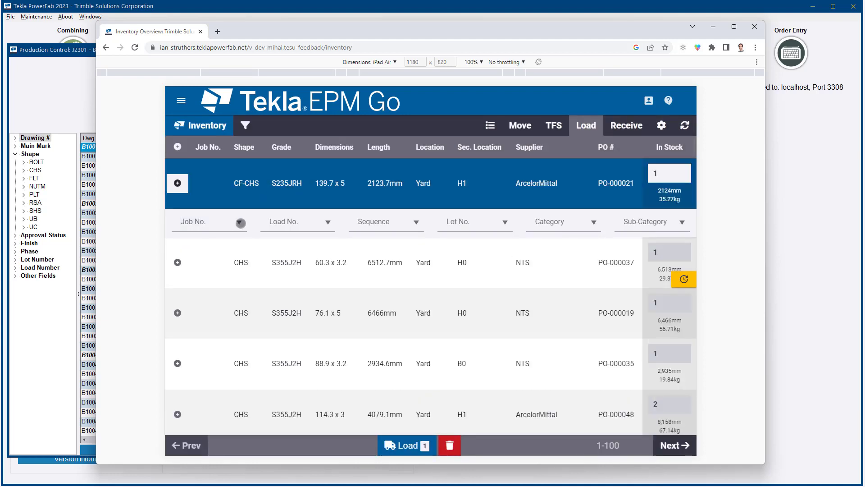
pyautogui.click(240, 221)
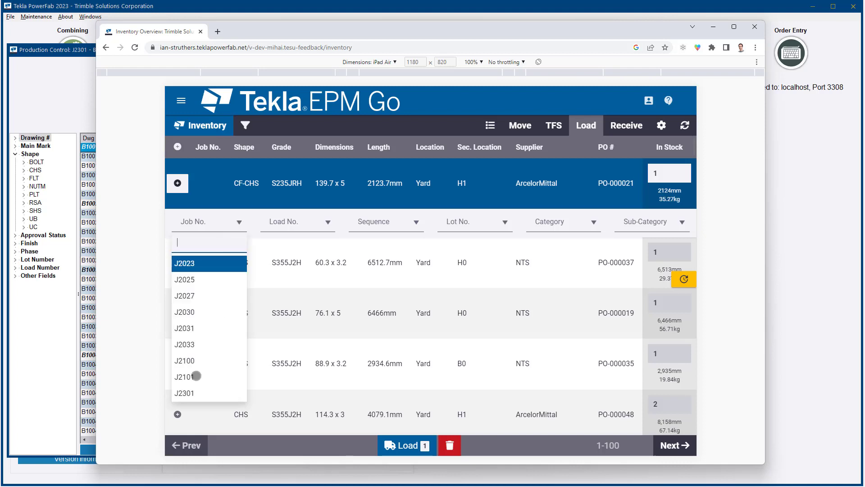
pyautogui.click(184, 393)
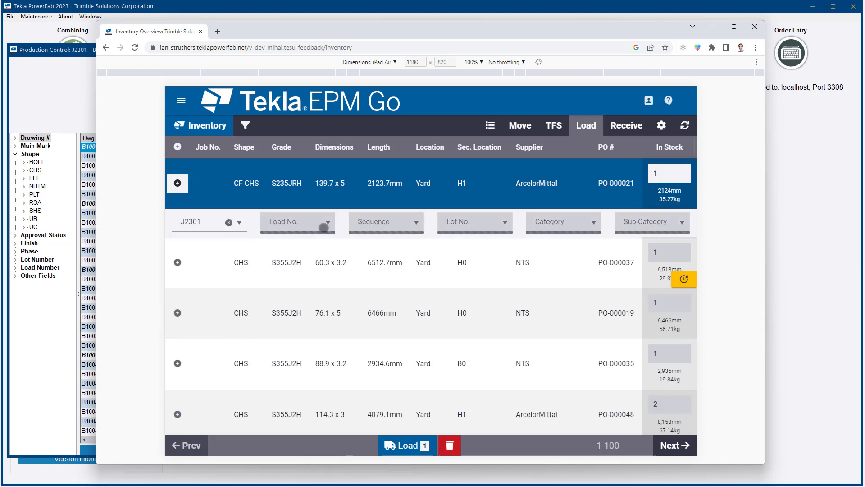
pyautogui.click(329, 223)
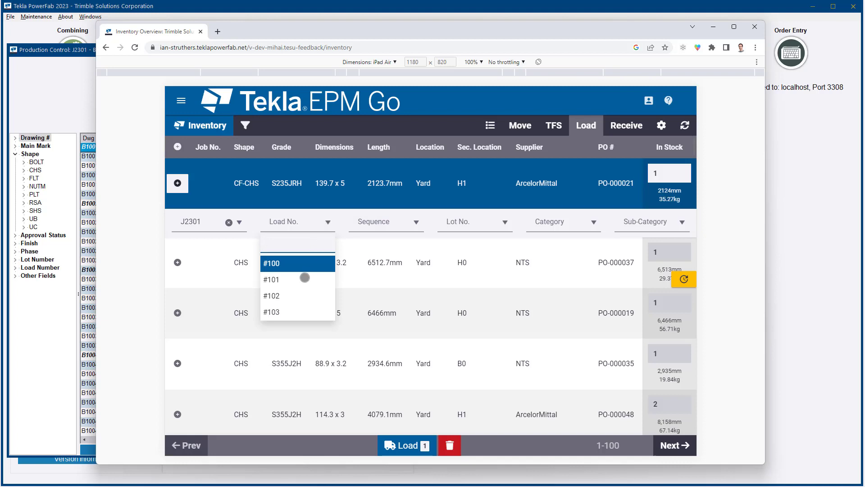
pyautogui.click(271, 312)
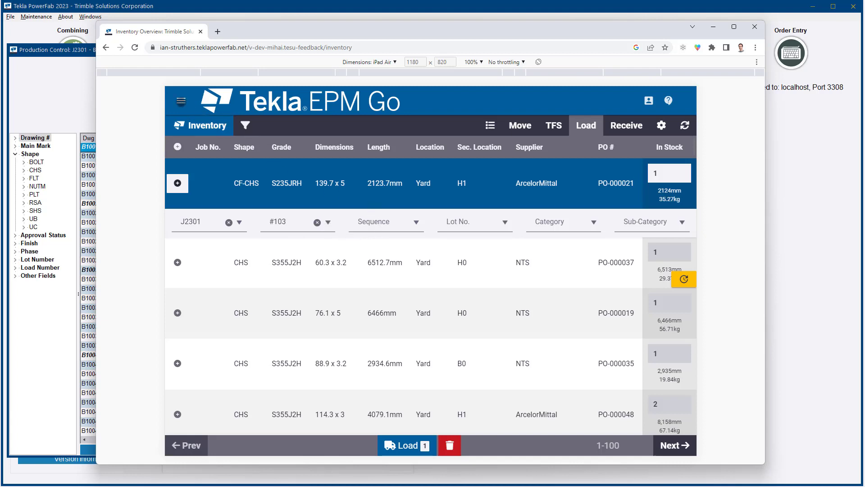
# - Open load #103 of job J2301 for editing from the dashboard's shipping calendar for February 2023
pyautogui.click(181, 101)
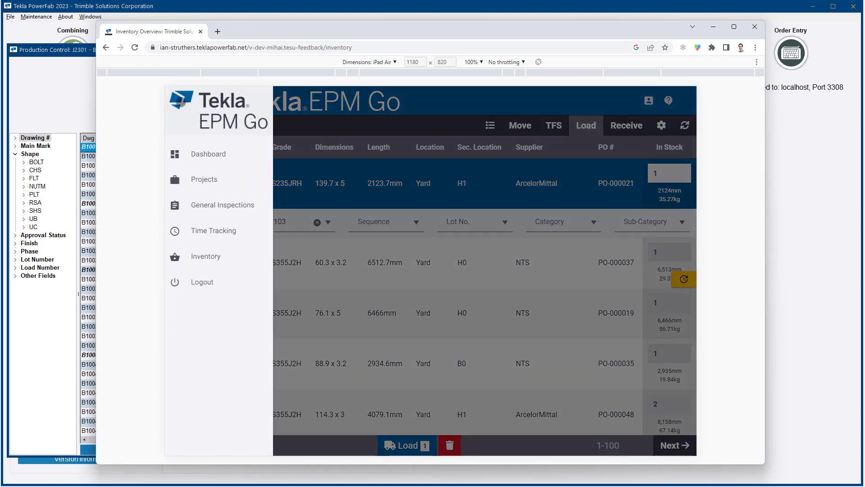
pyautogui.click(213, 155)
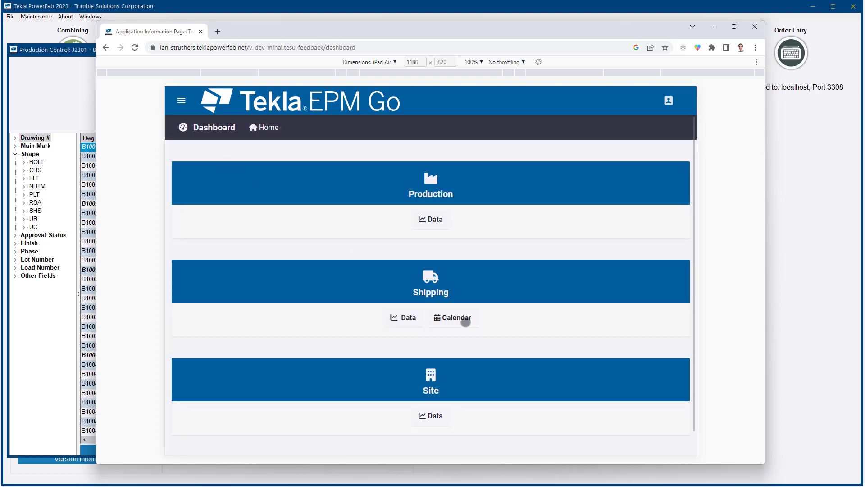
pyautogui.click(465, 321)
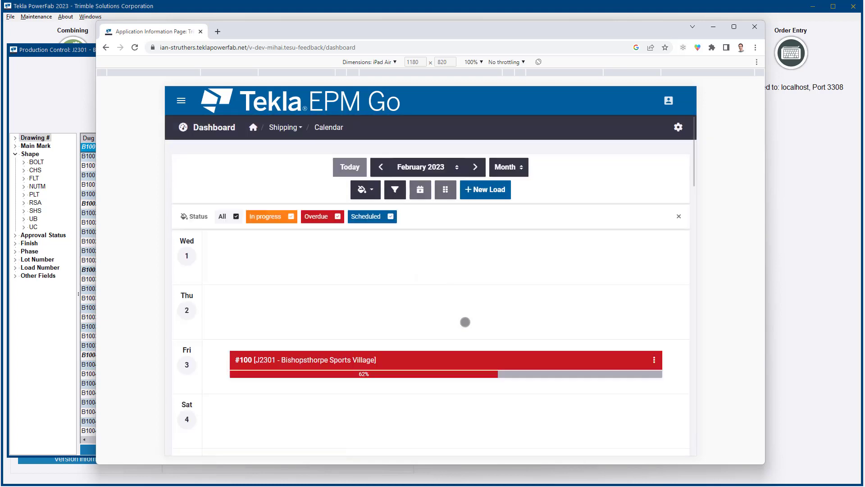
pyautogui.scroll(-10, 466, 322)
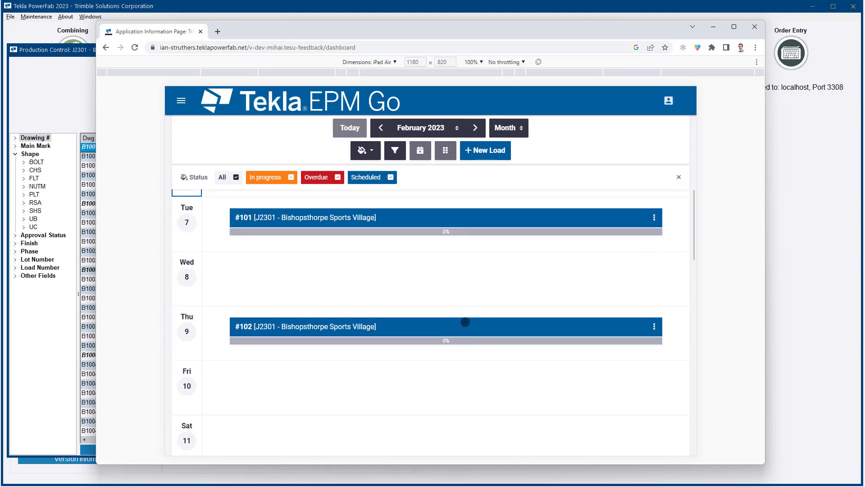
pyautogui.scroll(-2, 466, 322)
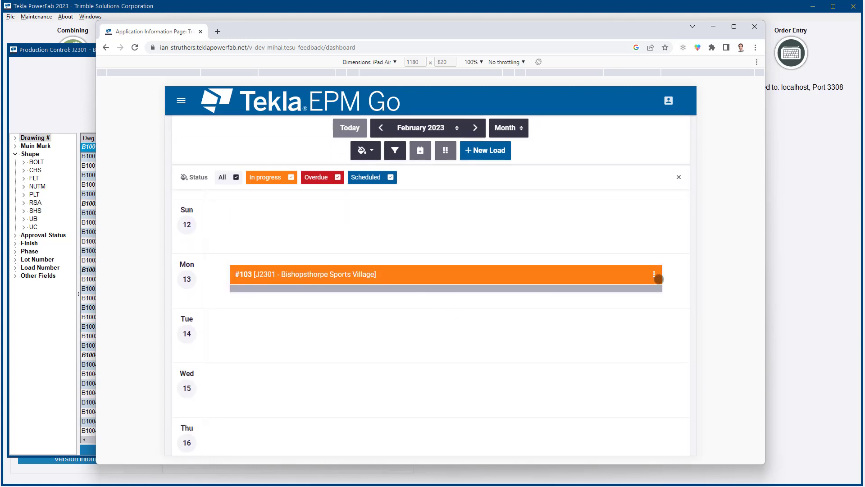
pyautogui.click(654, 277)
pyautogui.click(634, 296)
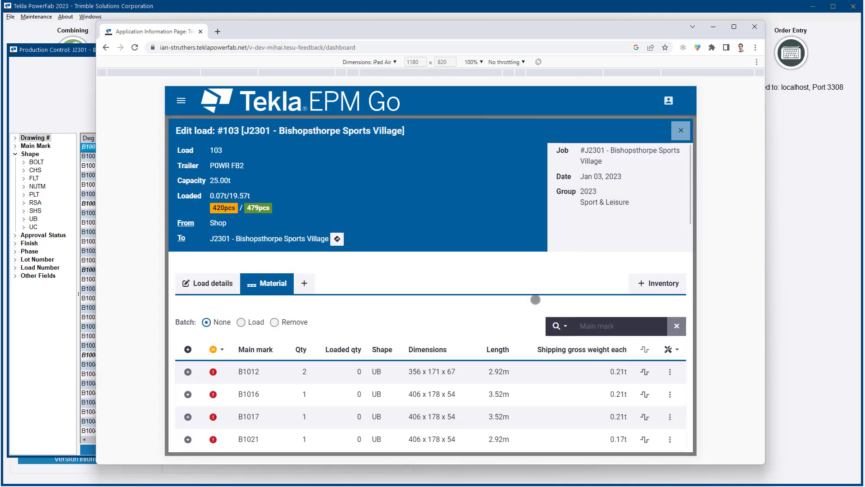
# - Review load #103's main marks and additional items, and open the inventory list for this load
pyautogui.scroll(-2, 524, 307)
pyautogui.scroll(-10, 523, 307)
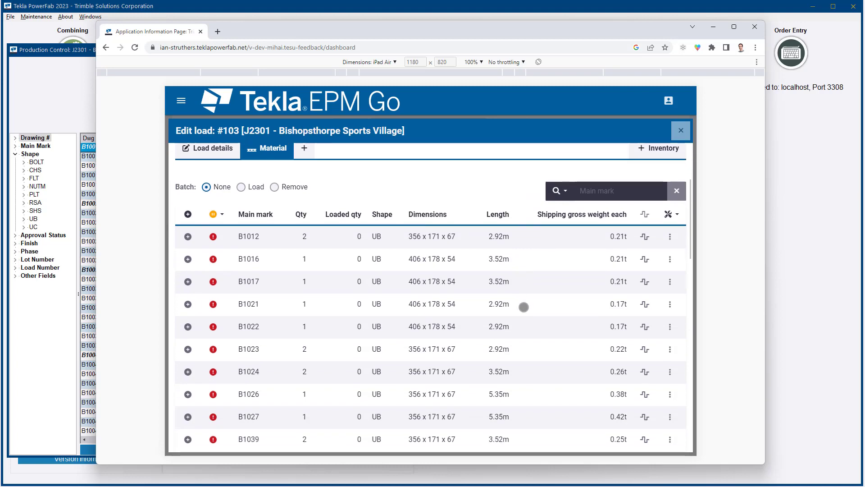
pyautogui.scroll(-8, 524, 306)
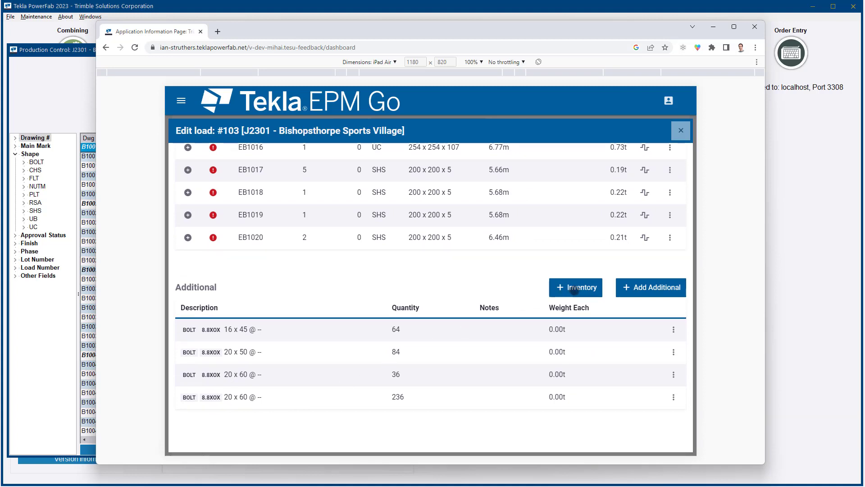
pyautogui.scroll(20, 576, 293)
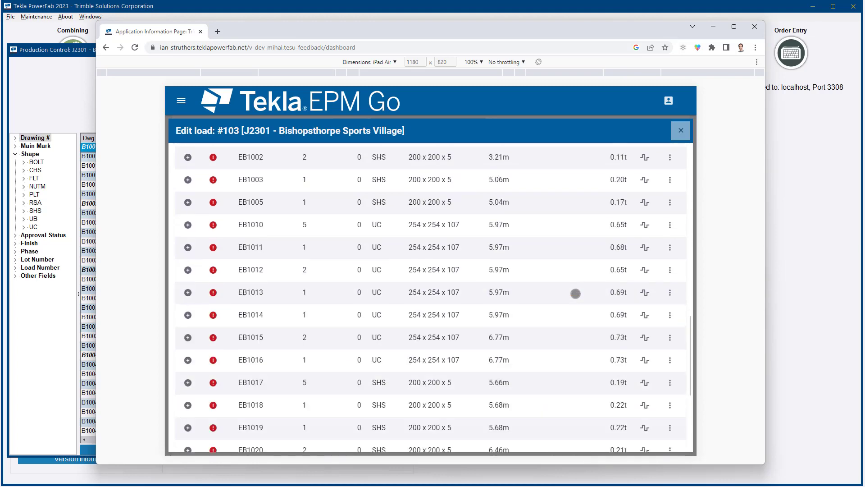
pyautogui.scroll(1, 575, 293)
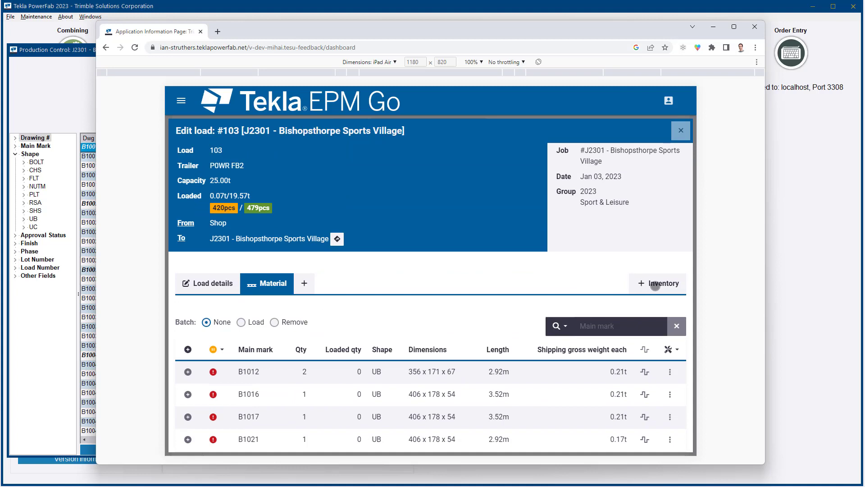
pyautogui.click(655, 286)
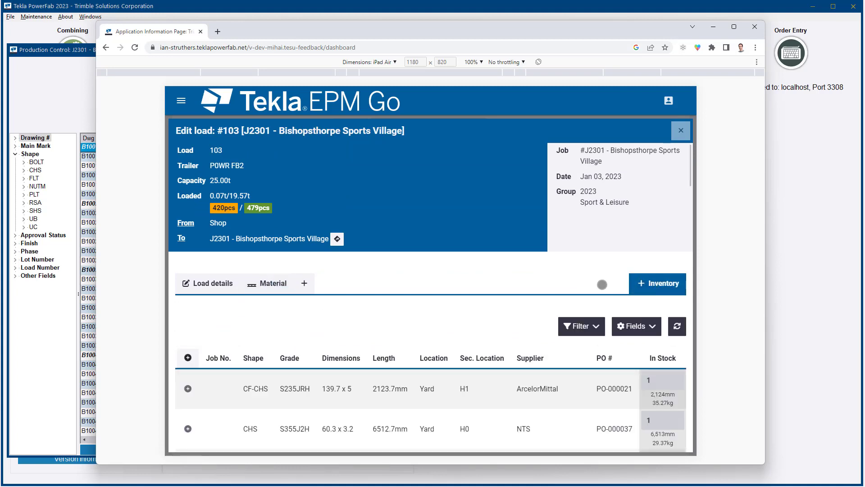
# - Filter the load's inventory list to shape RSA and size 100 x 75 x 8
pyautogui.scroll(-2, 460, 284)
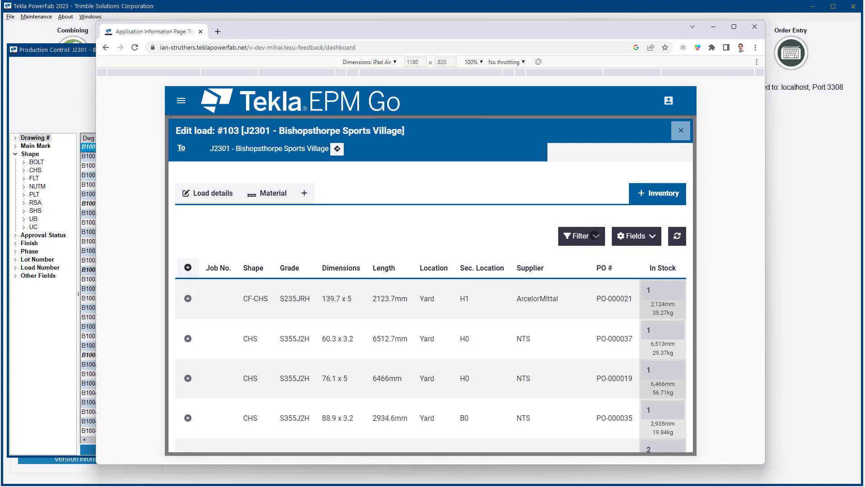
pyautogui.click(595, 235)
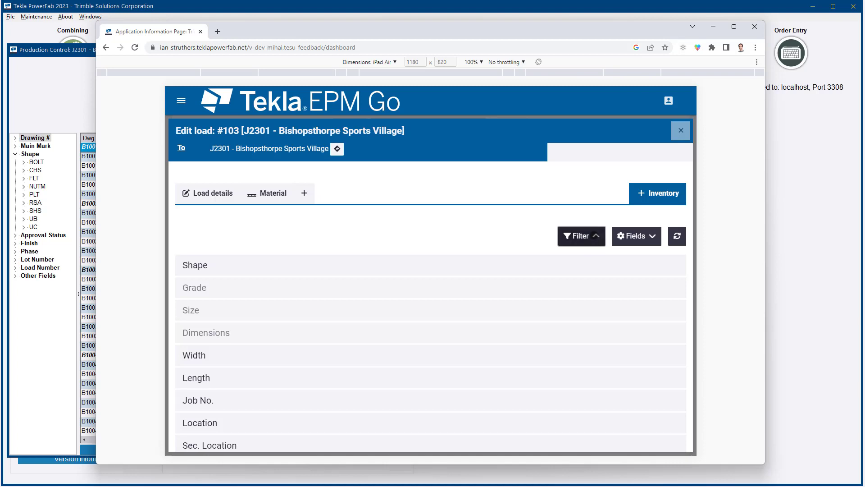
pyautogui.click(237, 264)
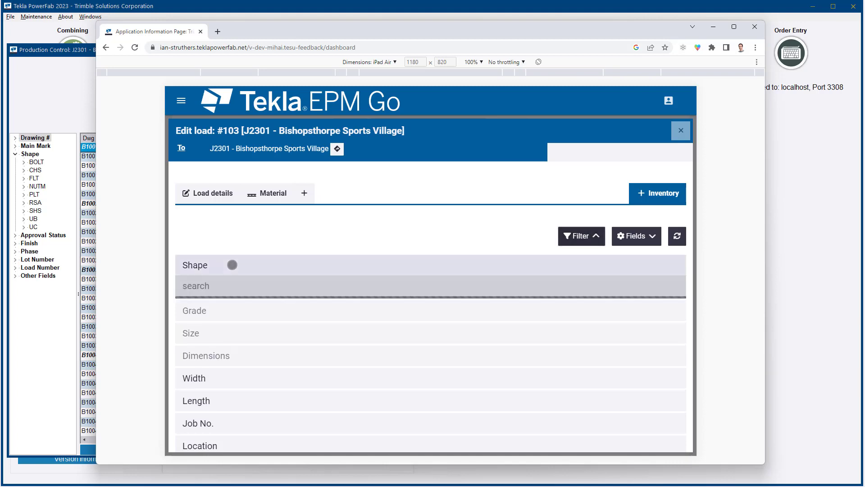
pyautogui.click(226, 287)
pyautogui.write('rsa')
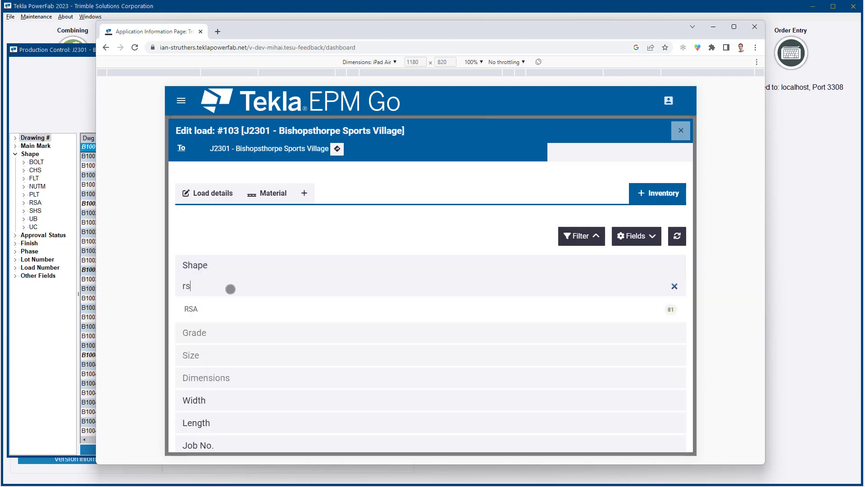
pyautogui.click(214, 309)
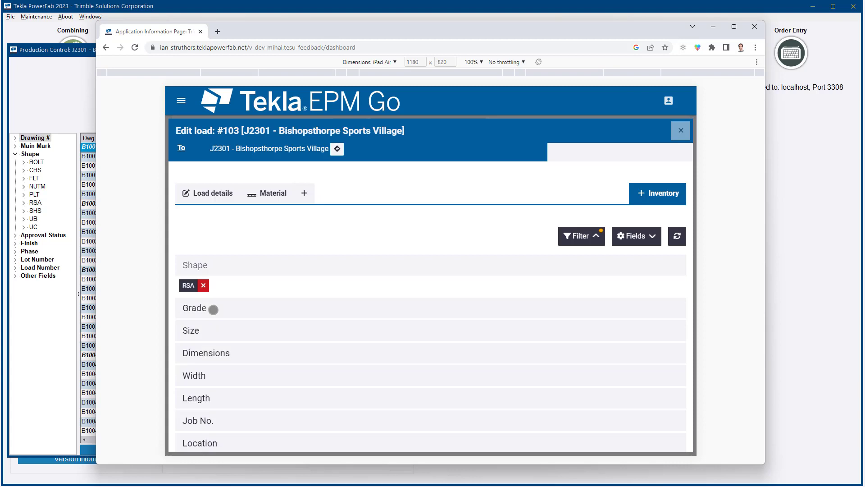
pyautogui.click(211, 333)
pyautogui.click(210, 351)
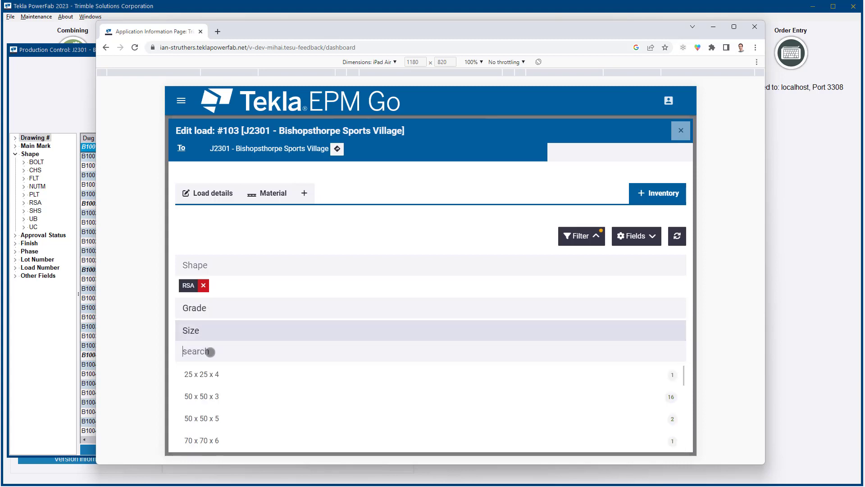
pyautogui.write('100 x 75')
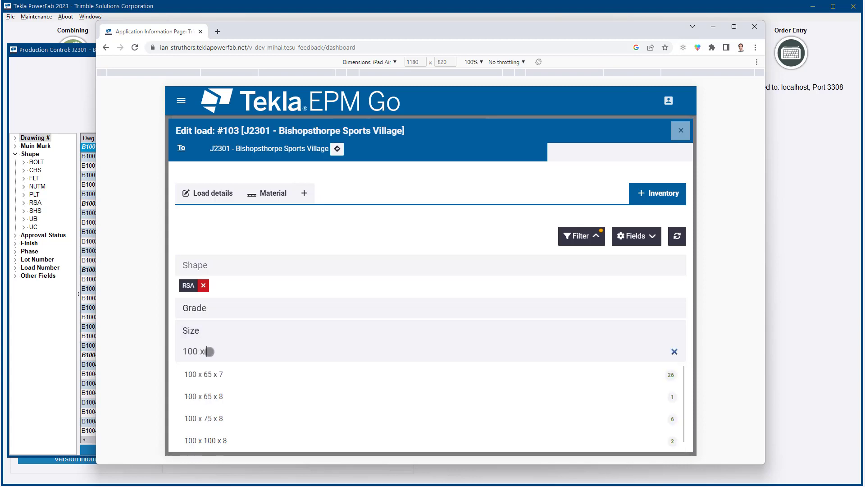
pyautogui.click(218, 374)
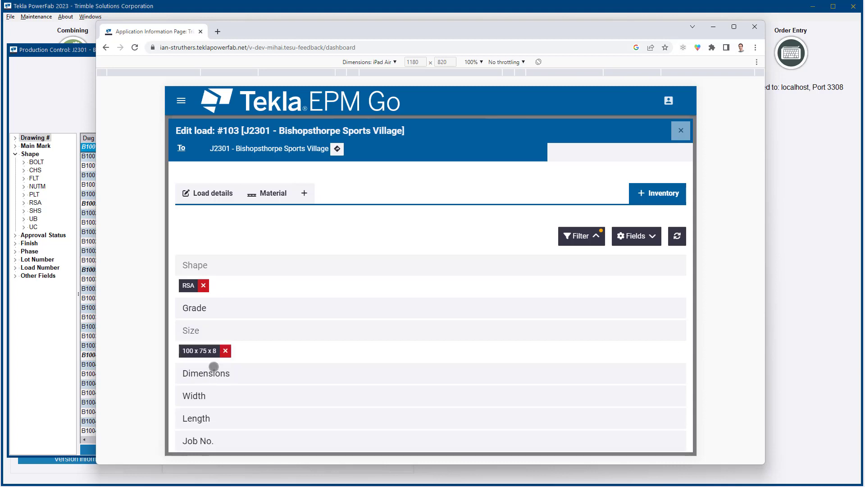
pyautogui.click(596, 237)
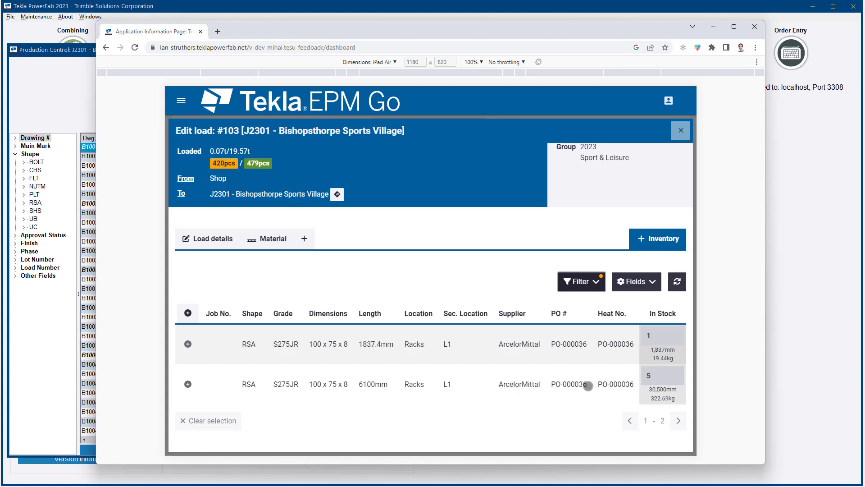
# - Add 4 pieces of the 6100 mm long RSA 100 x 75 x 8 to load #103
pyautogui.click(666, 378)
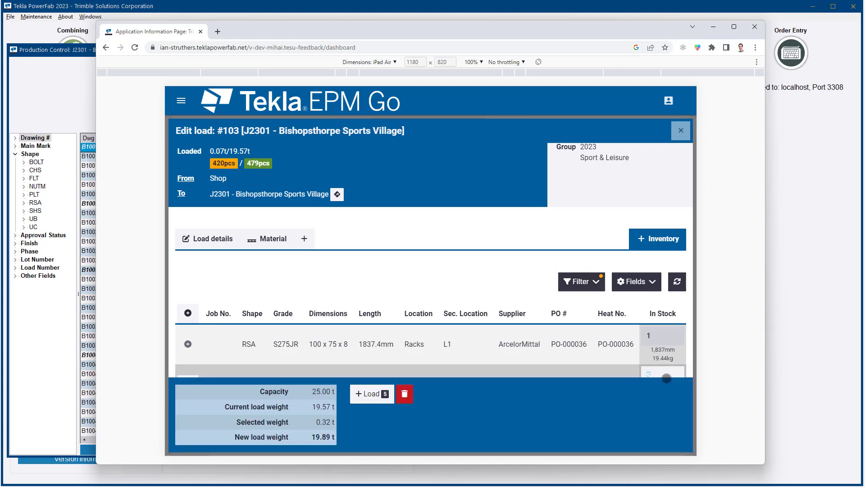
pyautogui.write('4')
pyautogui.scroll(-3, 433, 324)
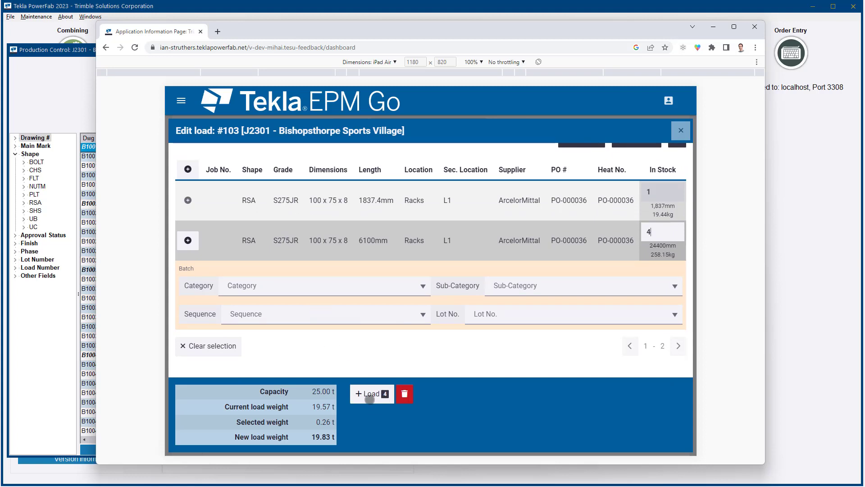
pyautogui.click(369, 394)
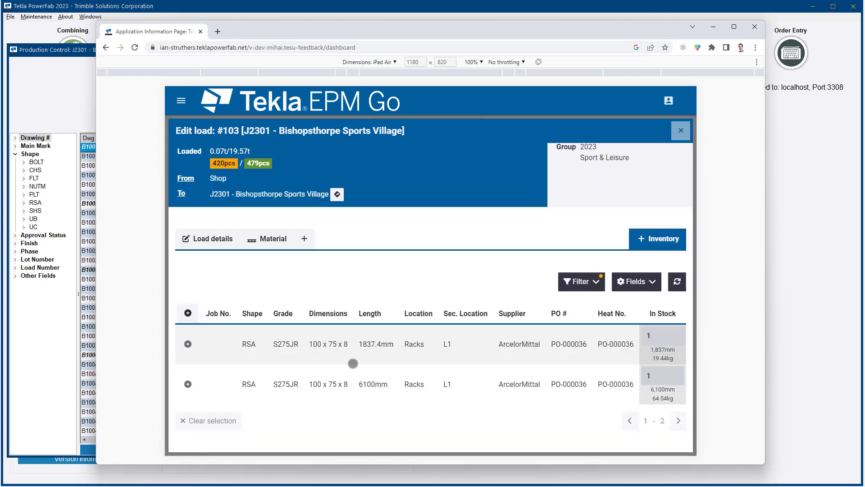
# - Check load #103's material list and its additional items for the added RSA pieces
pyautogui.click(269, 239)
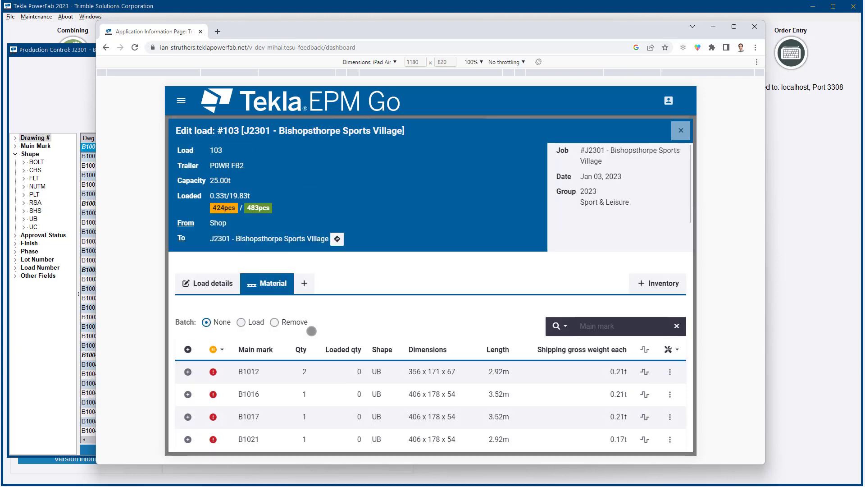
pyautogui.scroll(-5, 335, 367)
pyautogui.scroll(-15, 335, 367)
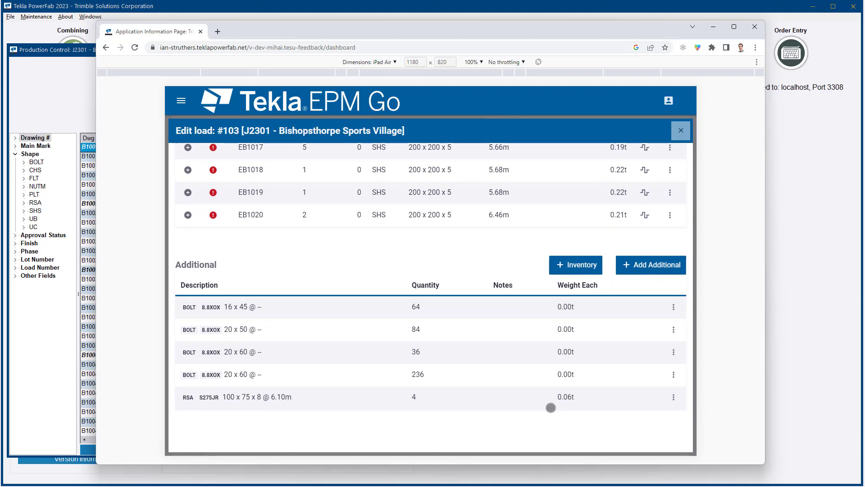
pyautogui.scroll(1, 550, 407)
pyautogui.scroll(9, 550, 408)
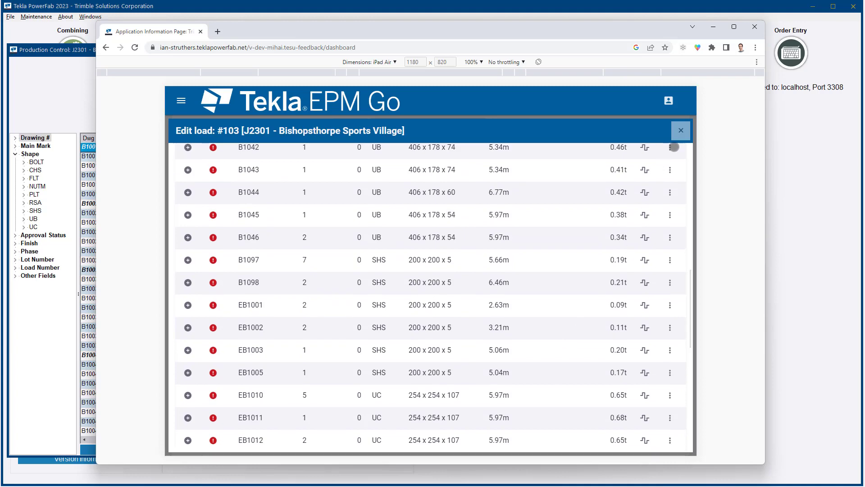
# - Switch to Tekla PowerFab and examine the RSA item among load 103's additional items
pyautogui.click(712, 28)
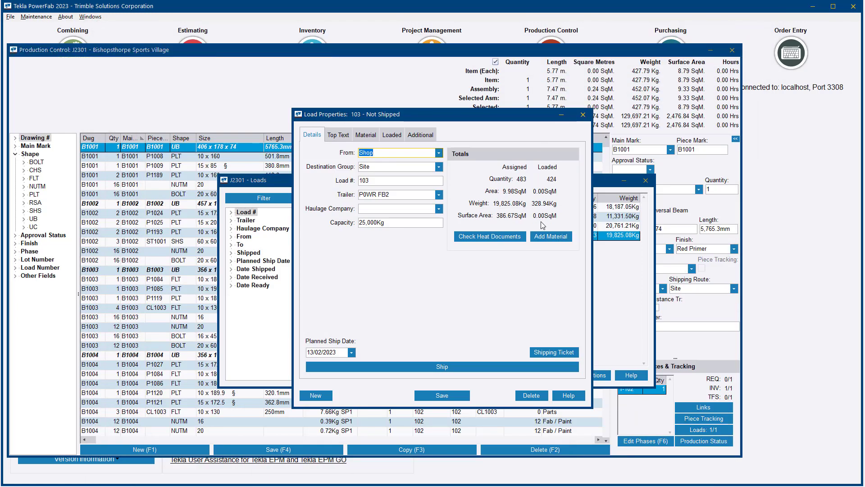
pyautogui.click(427, 138)
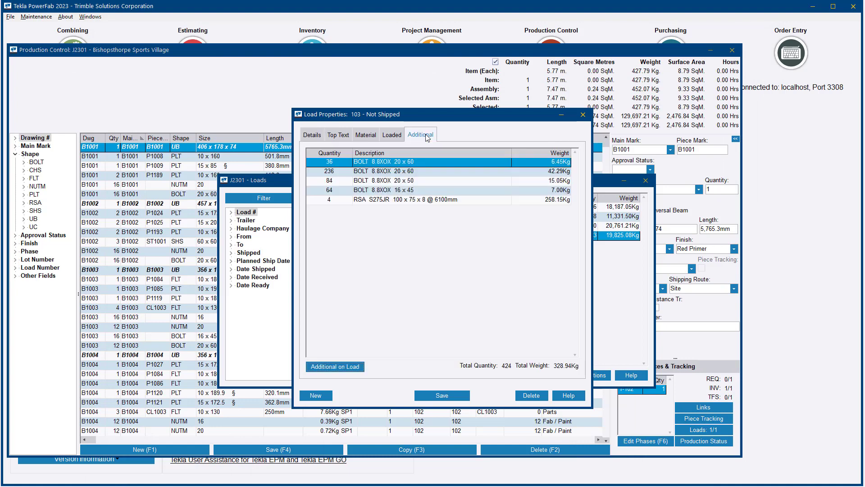
pyautogui.click(398, 201)
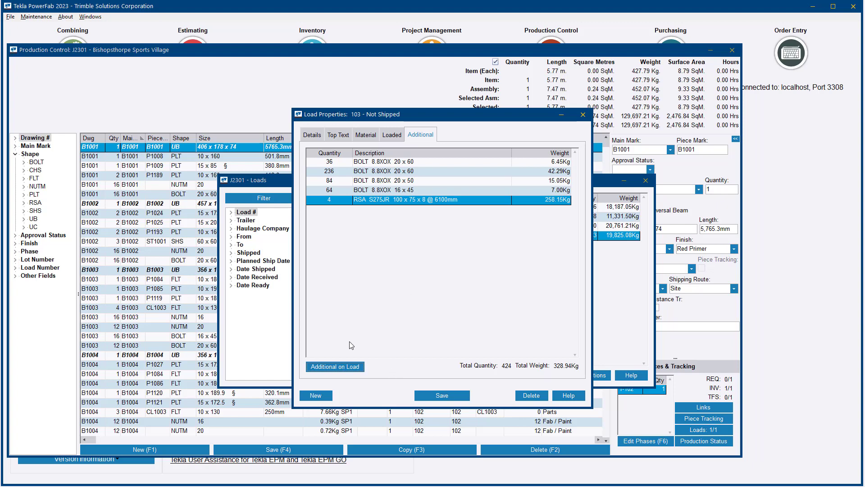
# - Delete the RSA S275JR 100 x 75 x 8 @ 6100mm item from load 103's additional items
pyautogui.click(339, 367)
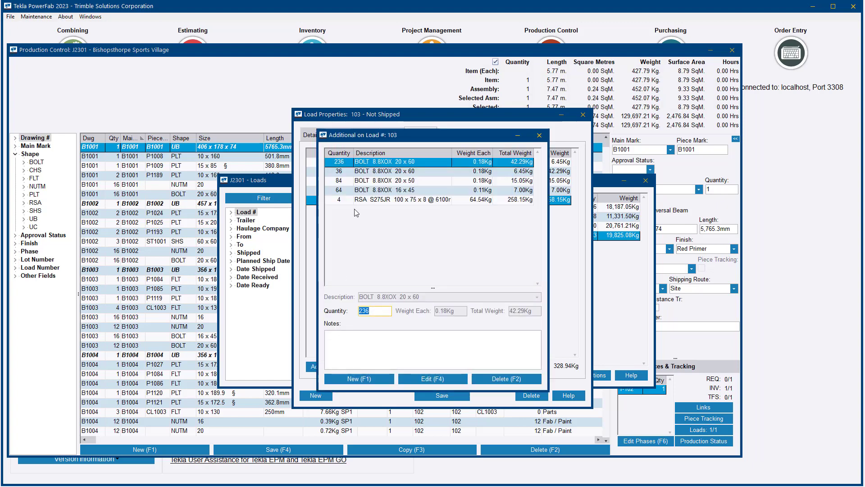
pyautogui.click(362, 200)
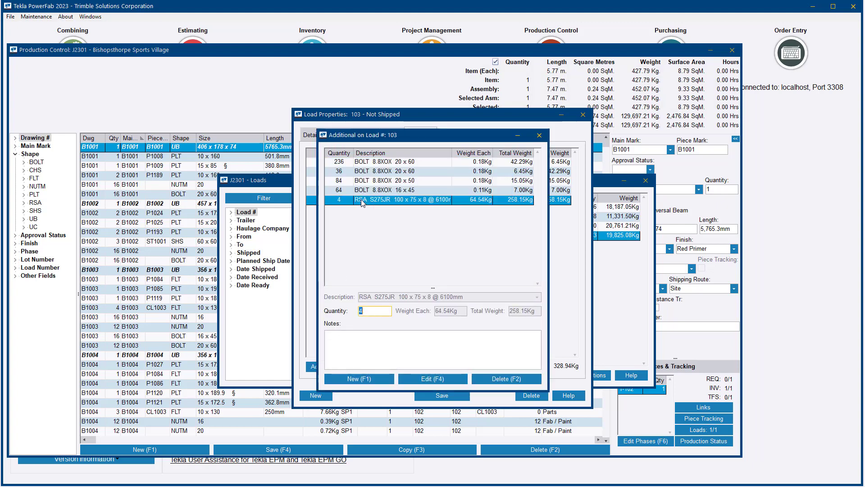
pyautogui.click(502, 377)
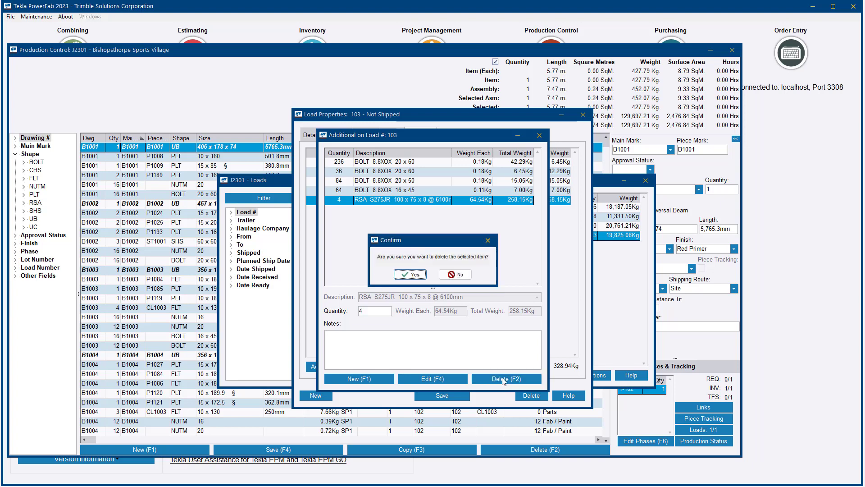
pyautogui.click(414, 274)
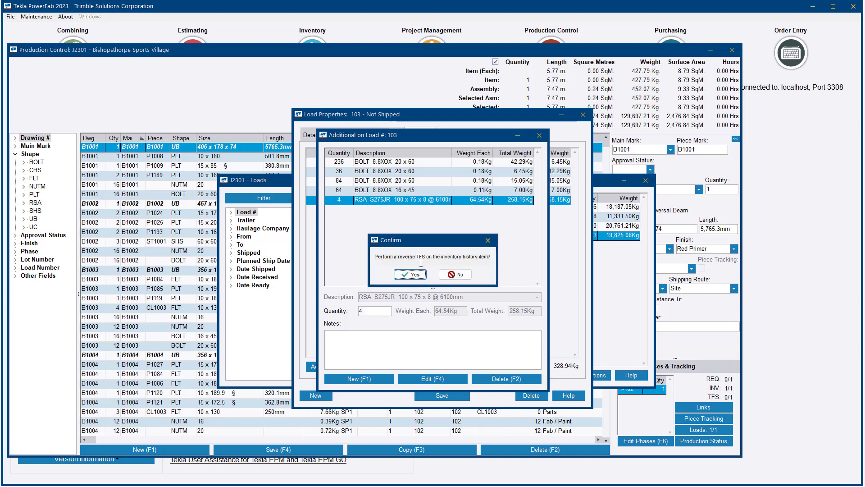